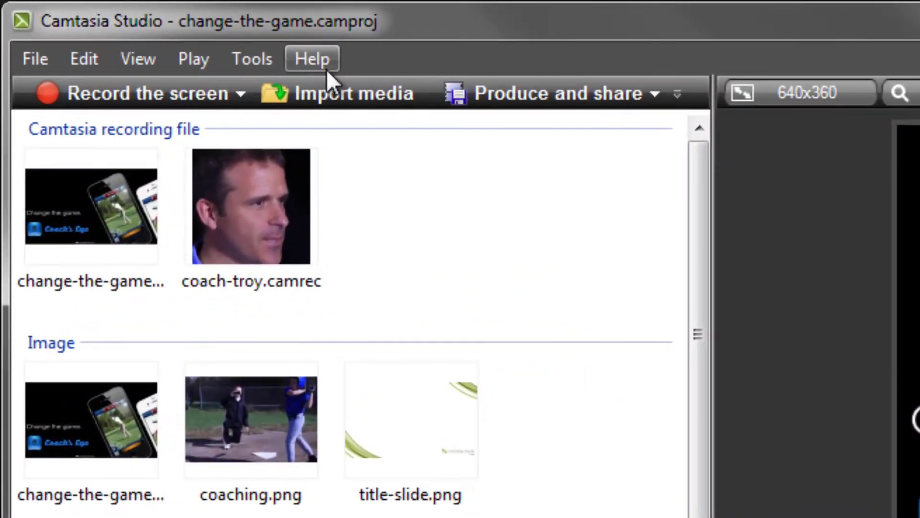
{"action": "left_click", "coordinate": [326, 69]}
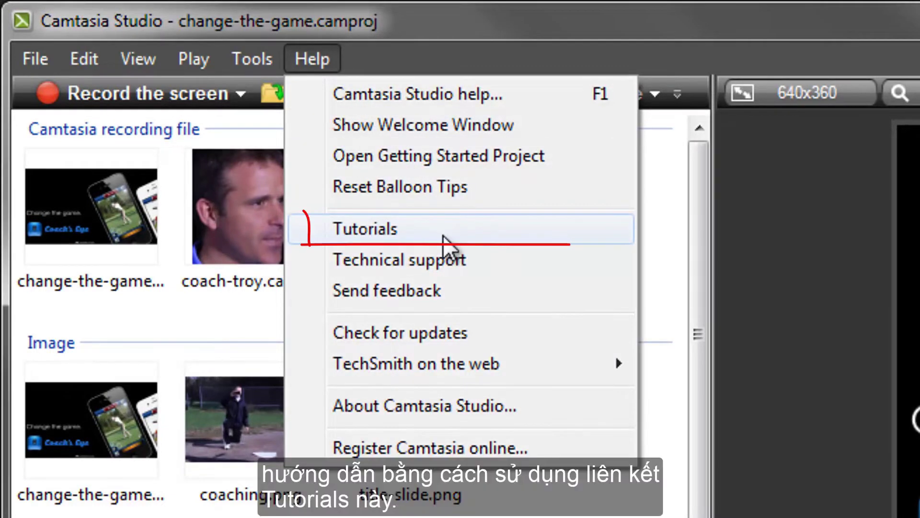
{"action": "left_click", "coordinate": [758, 502]}
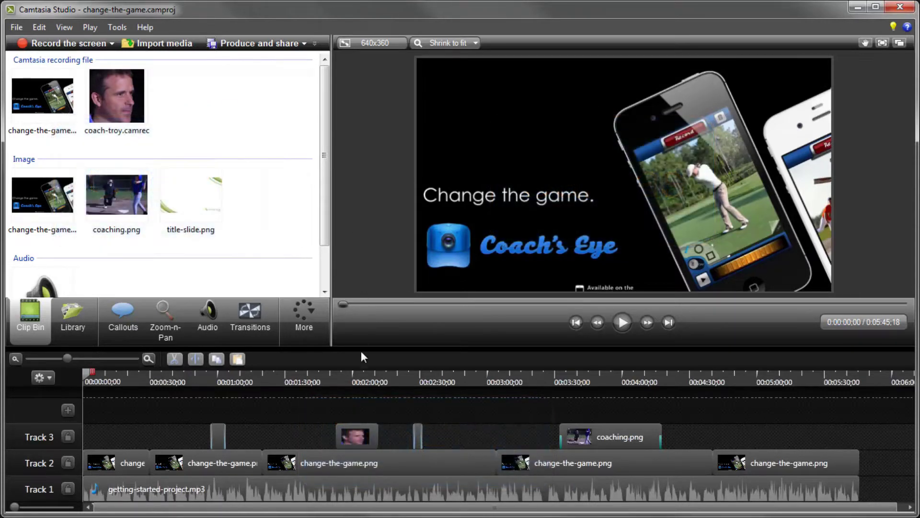
Step: Move the playhead to 0:02:04;04 and scale down the coach video clip on the canvas from its lower-left corner
{"action": "left_click", "coordinate": [361, 374]}
{"action": "left_click", "coordinate": [489, 234]}
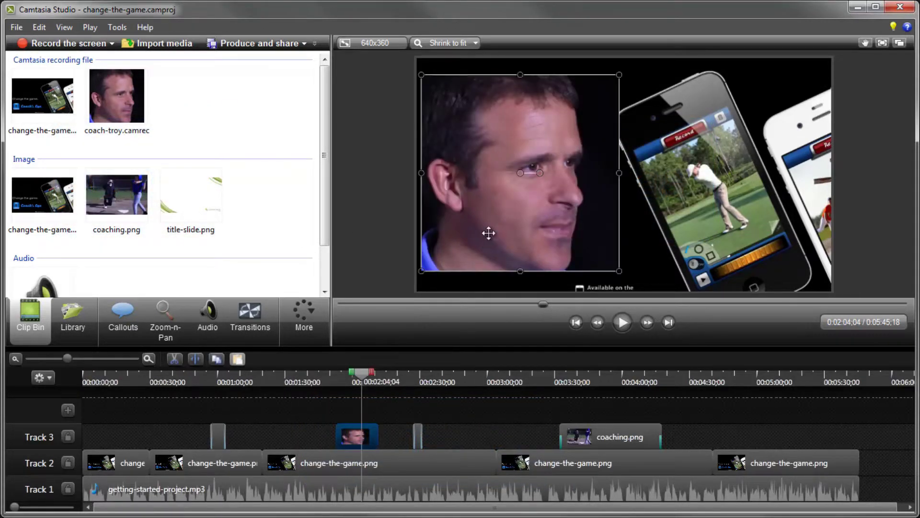
{"action": "left_click_drag", "start_coordinate": [421, 270], "coordinate": [502, 145]}
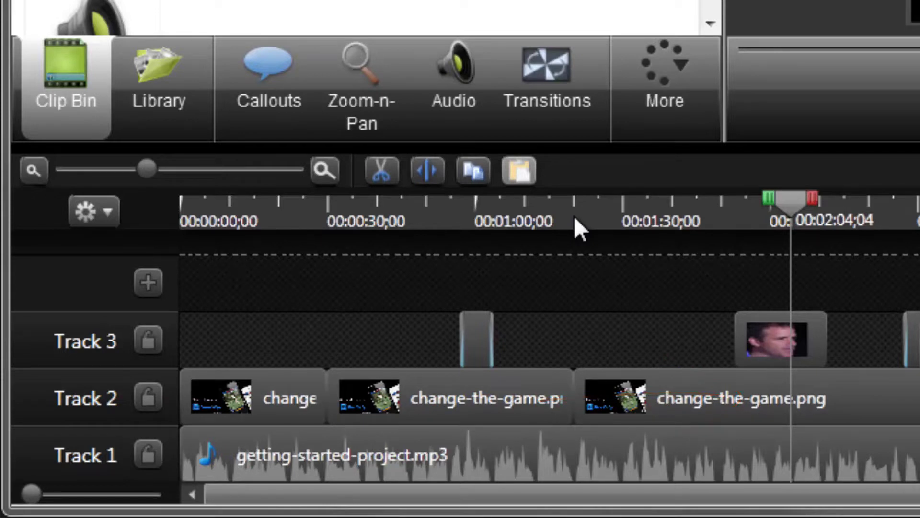
Step: Move the playhead to 0:01:01;06 and select the MVP callout on Track 3
{"action": "left_click", "coordinate": [481, 208]}
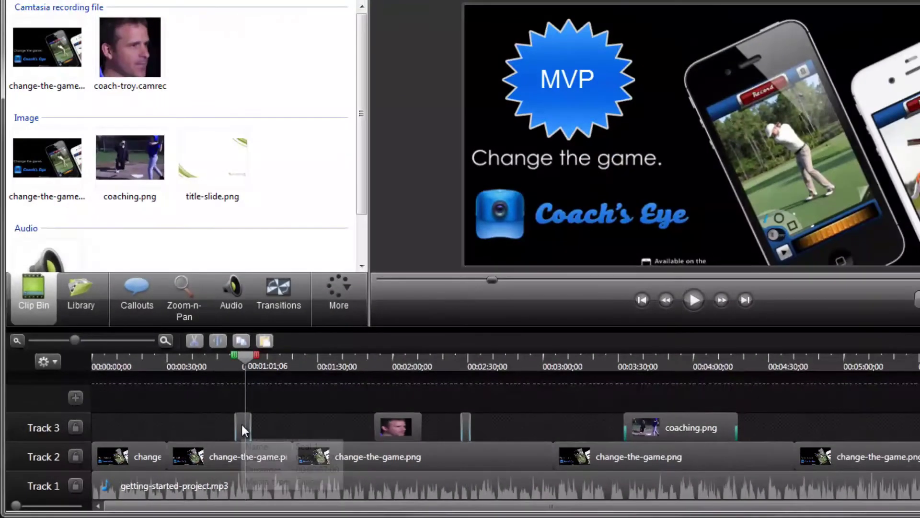
{"action": "left_click", "coordinate": [476, 333]}
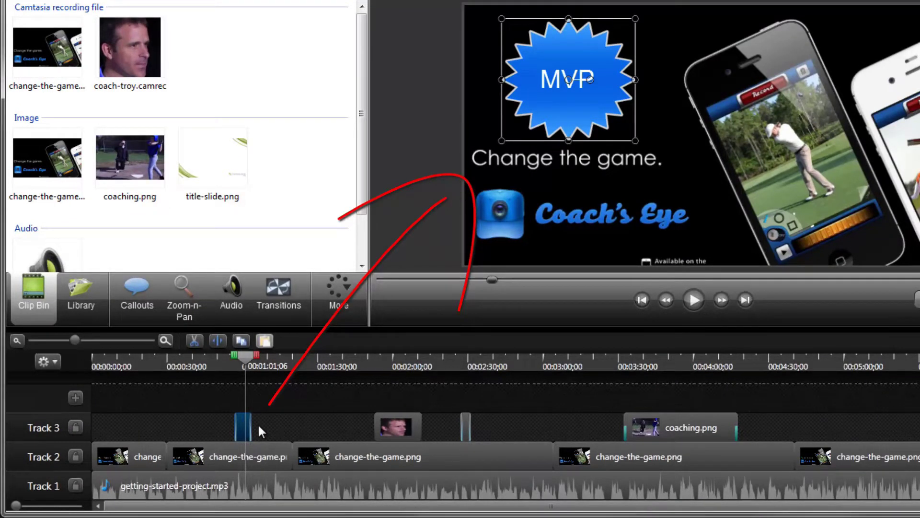
Step: Move the second change-the-game.png clip from Track 2 to a new track above Track 3, and return it to Track 2
{"action": "left_click", "coordinate": [230, 450]}
{"action": "left_click_drag", "start_coordinate": [230, 451], "coordinate": [230, 401]}
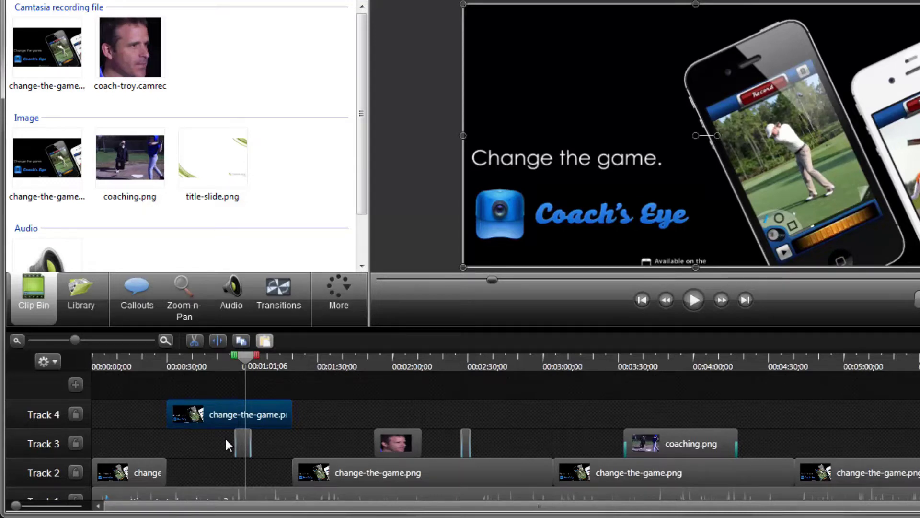
{"action": "left_click_drag", "start_coordinate": [225, 412], "coordinate": [225, 465]}
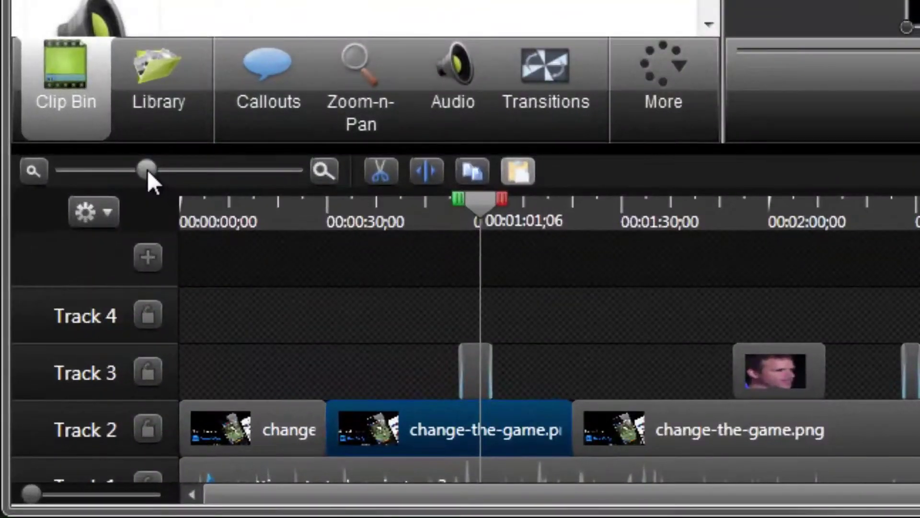
Step: Place coaching.png from the Clip Bin on a new track above Track 4, starting at about 0:01:16
{"action": "mouse_move", "coordinate": [148, 172]}
{"action": "left_mouse_down"}
{"action": "mouse_move", "coordinate": [180, 173]}
{"action": "mouse_move", "coordinate": [151, 170]}
{"action": "left_mouse_up"}
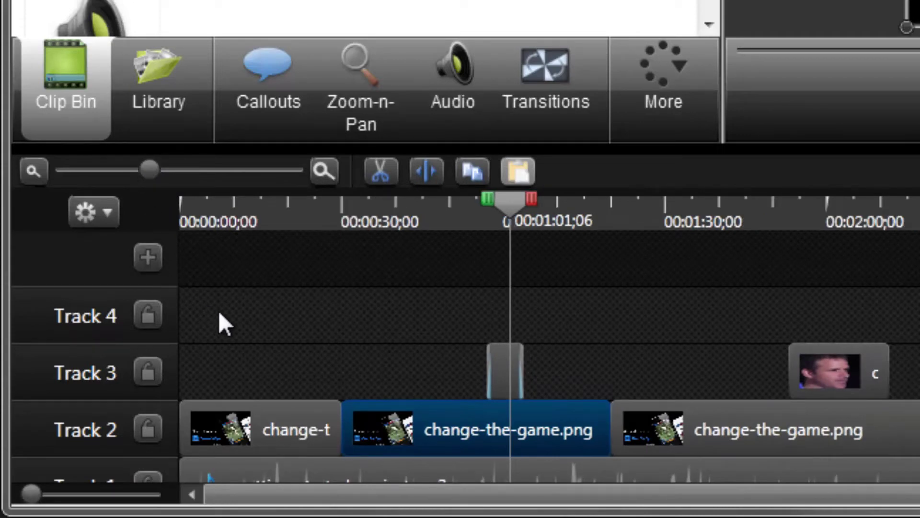
{"action": "left_click", "coordinate": [242, 363]}
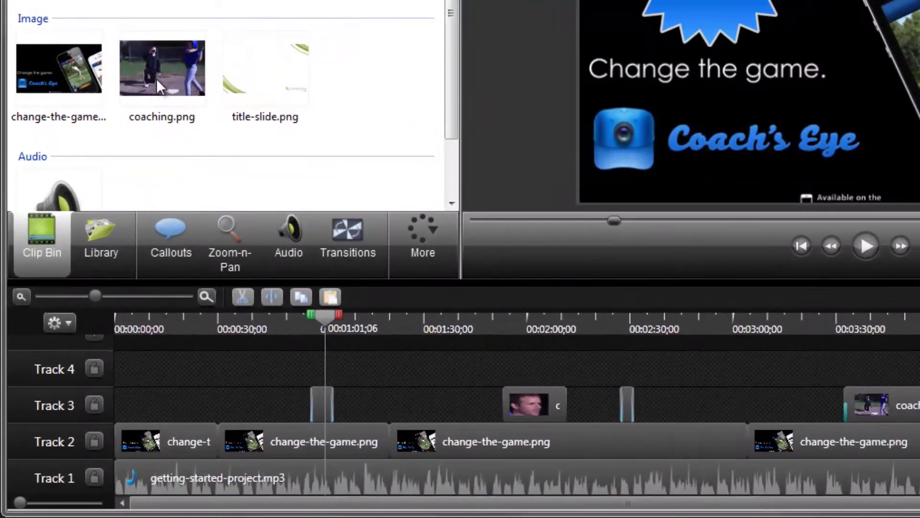
{"action": "left_click_drag", "start_coordinate": [157, 67], "coordinate": [404, 404]}
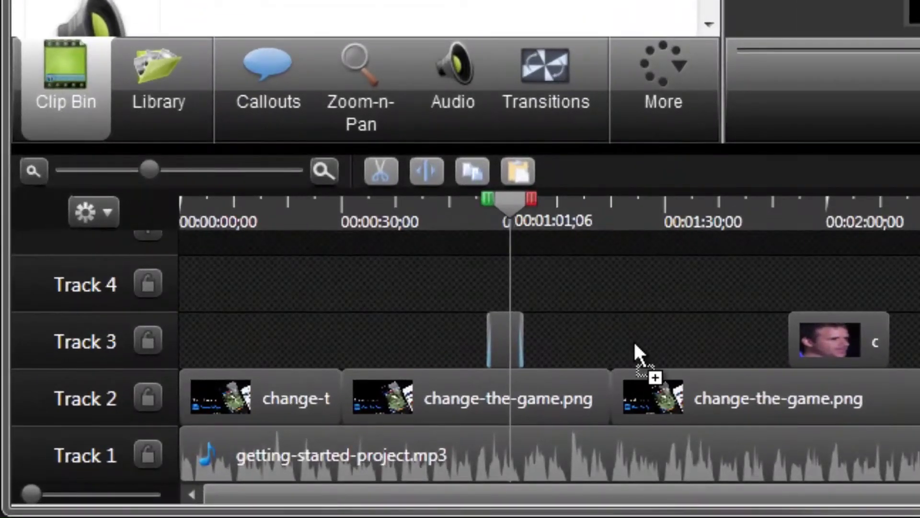
{"action": "left_click_drag", "start_coordinate": [634, 343], "coordinate": [592, 245]}
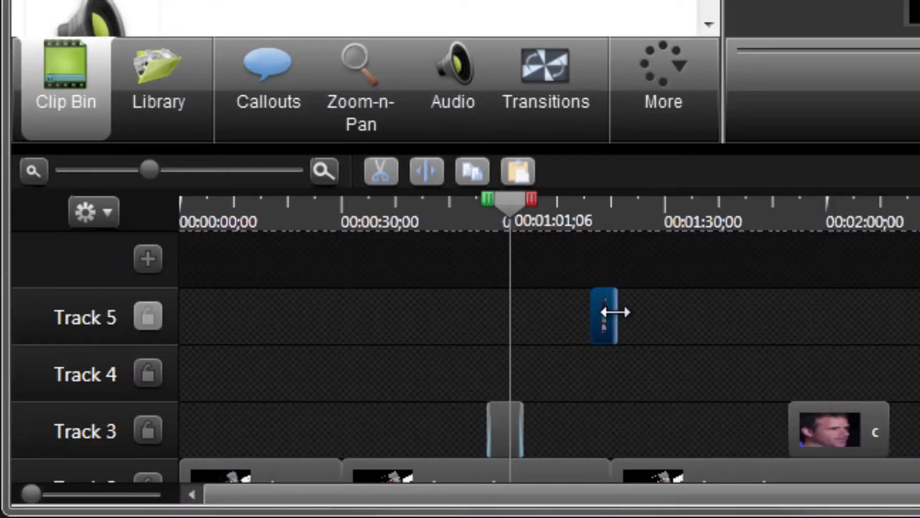
Step: Extend the coaching.png clip on Track 5 at both ends to span about 0:01:15 to 0:01:45
{"action": "left_click_drag", "start_coordinate": [612, 314], "coordinate": [587, 314]}
{"action": "left_click_drag", "start_coordinate": [699, 315], "coordinate": [749, 314]}
{"action": "left_click", "coordinate": [712, 378]}
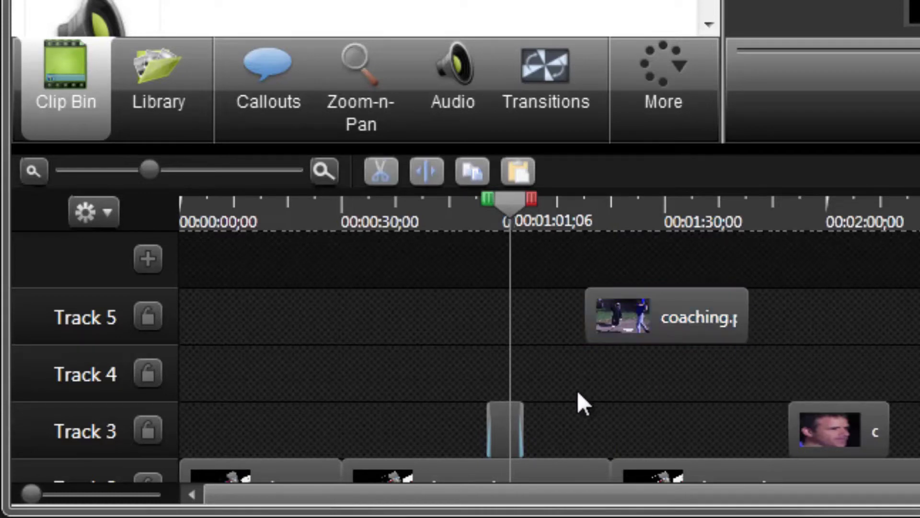
Step: Play the project preview from 0:01:01;06 for about four seconds and pause it
{"action": "scroll", "coordinate": [568, 392], "scroll_direction": "down", "scroll_amount": 1}
{"action": "scroll", "coordinate": [568, 392], "scroll_direction": "down", "scroll_amount": 1}
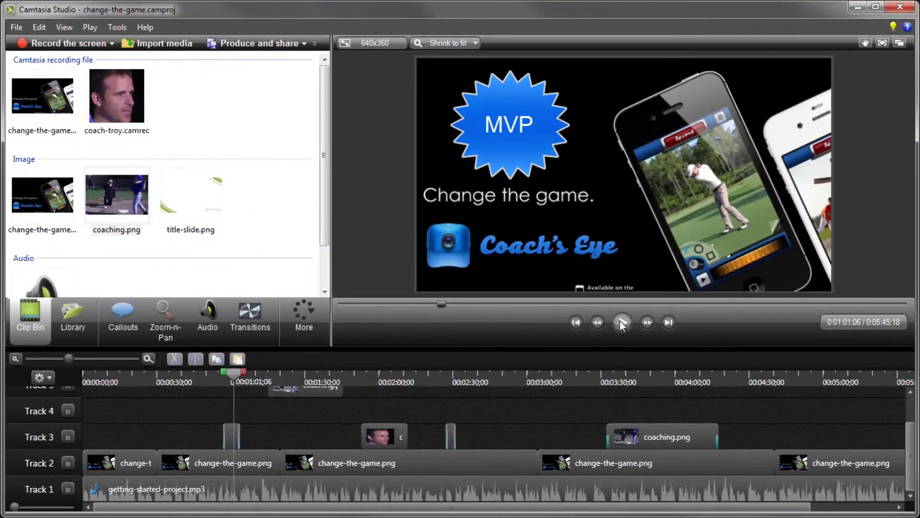
{"action": "left_click", "coordinate": [621, 321]}
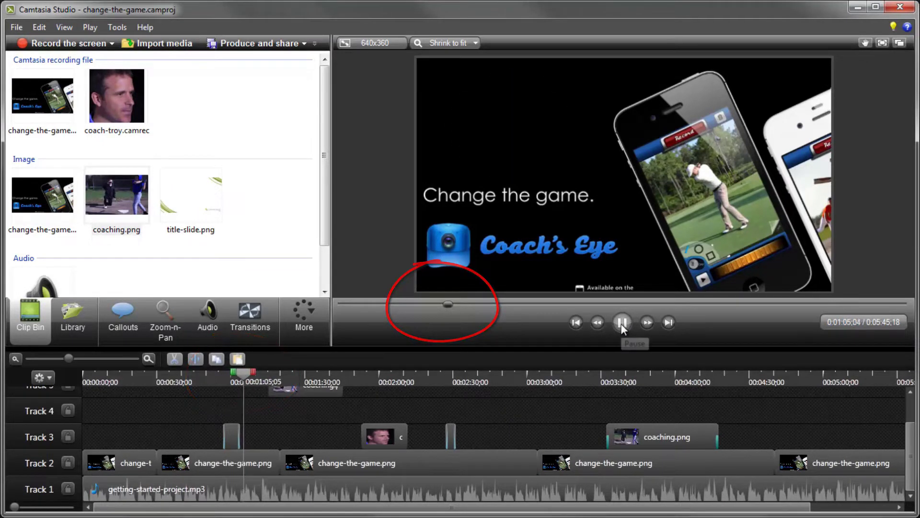
{"action": "left_click", "coordinate": [621, 323]}
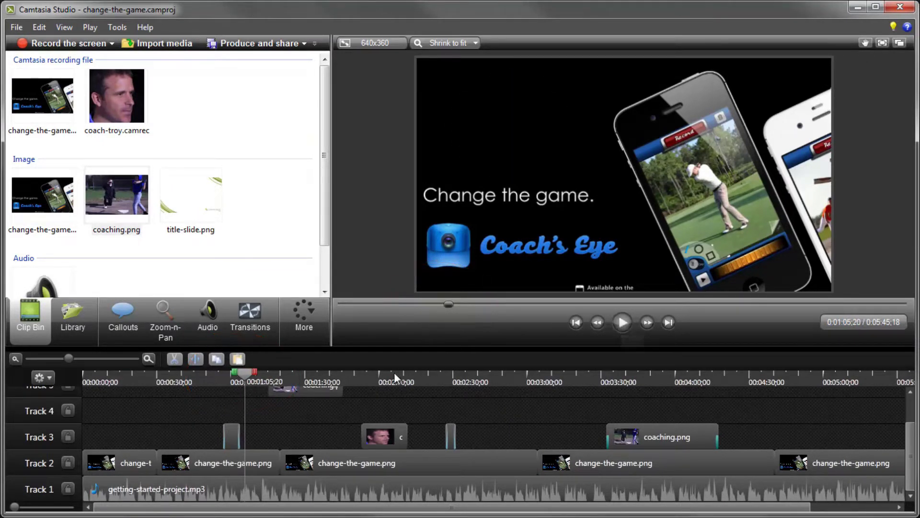
Step: Select the timeline range from 0:01:31;11 to about 0:02:00;00
{"action": "left_click", "coordinate": [357, 374]}
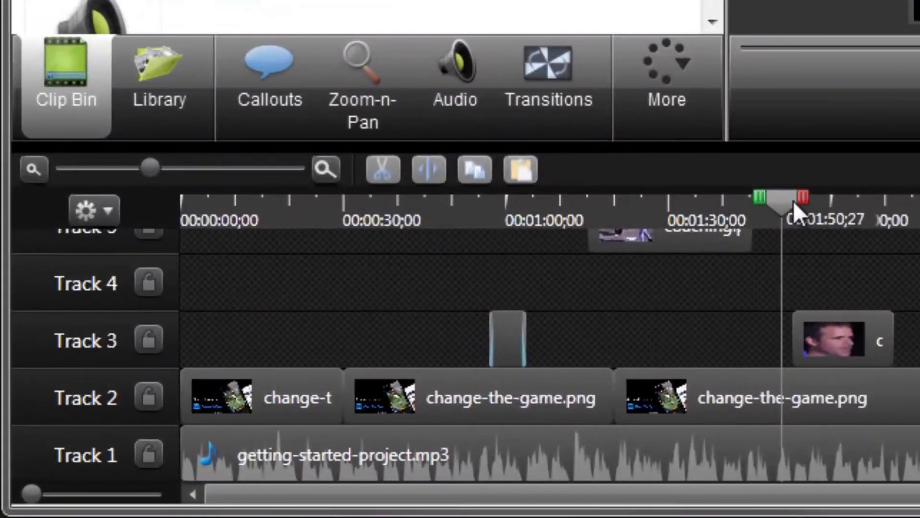
{"action": "left_click_drag", "start_coordinate": [758, 197], "coordinate": [652, 200]}
{"action": "left_click_drag", "start_coordinate": [785, 200], "coordinate": [835, 202]}
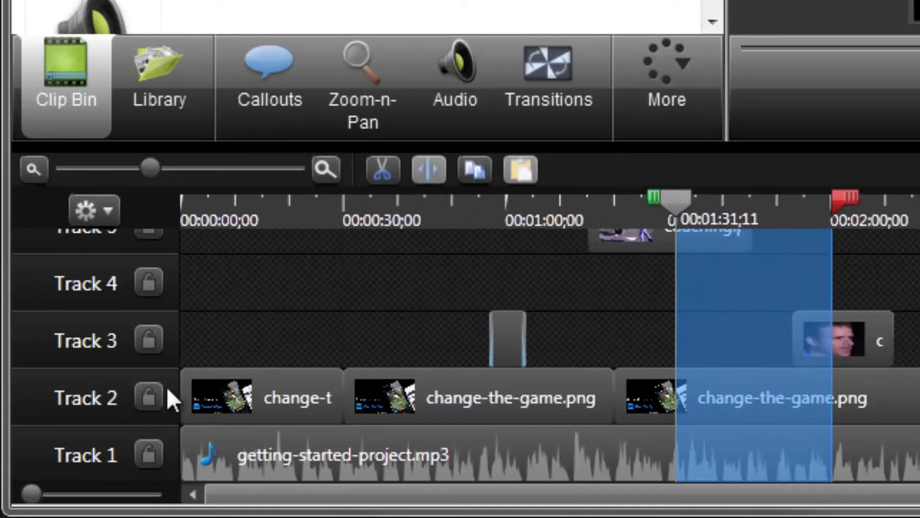
Step: Lock Track 2 and cut the selected range from the unlocked tracks
{"action": "left_click", "coordinate": [151, 393]}
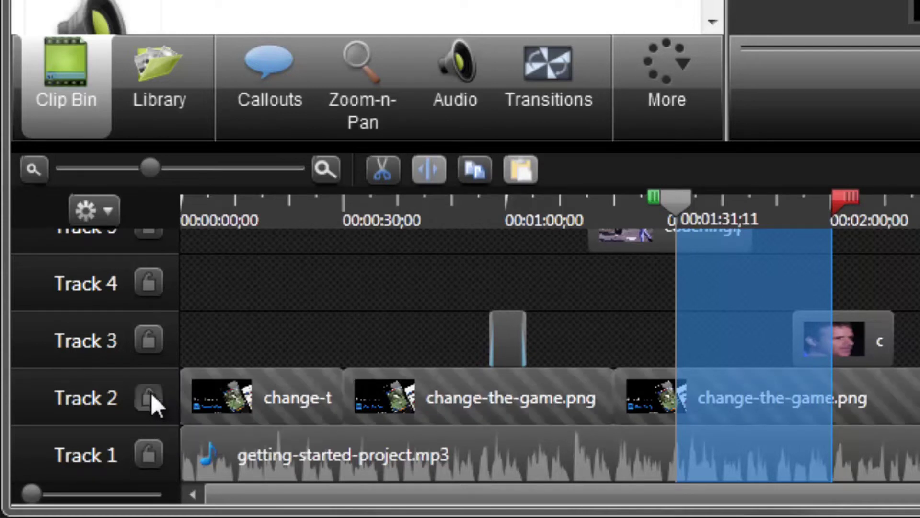
{"action": "left_click", "coordinate": [378, 177]}
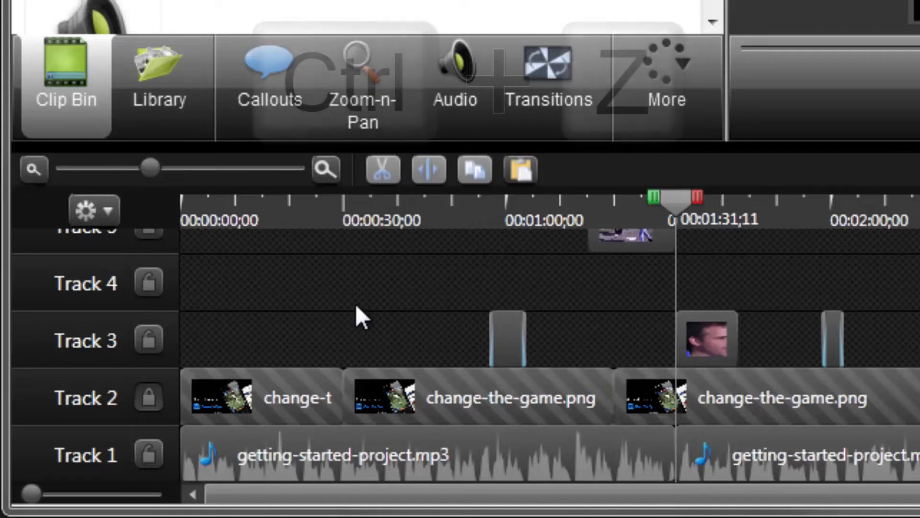
Step: Undo the cut and clear the timeline range selection
{"action": "key", "text": "ctrl+z"}
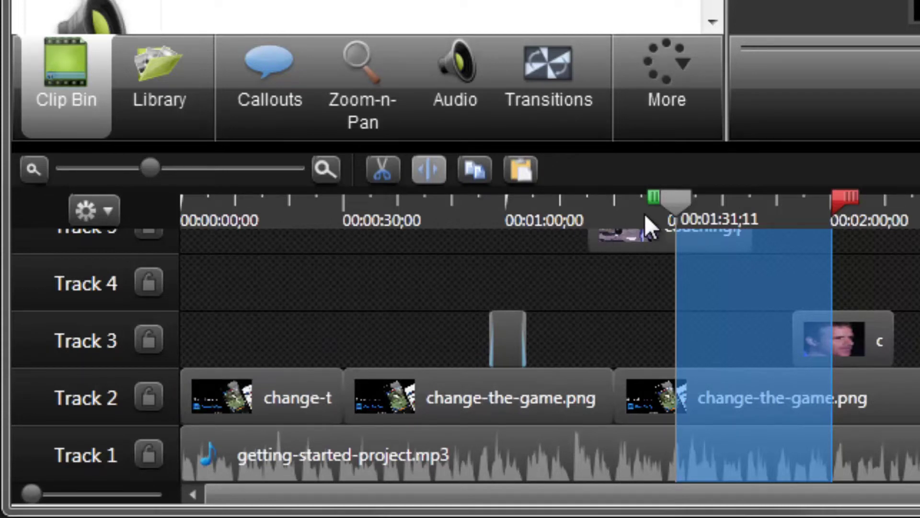
{"action": "double_click", "coordinate": [673, 202]}
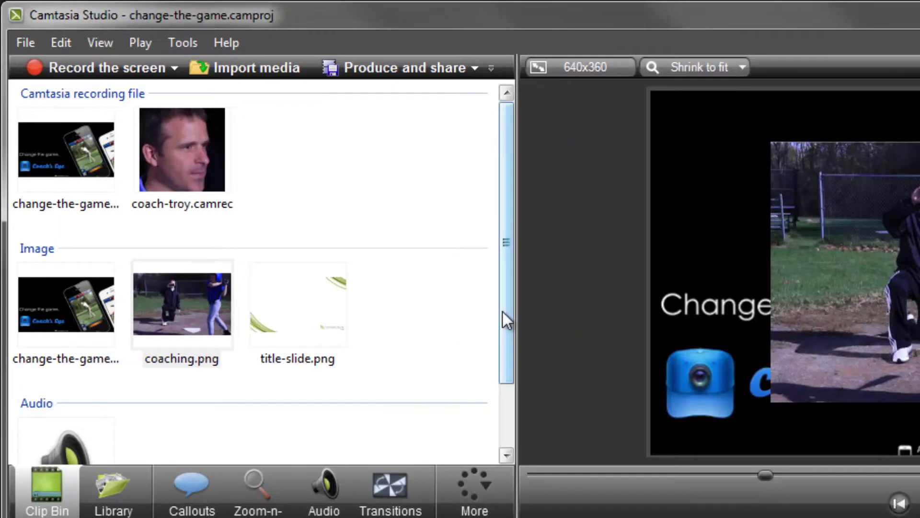
{"action": "mouse_move", "coordinate": [503, 317]}
{"action": "left_mouse_down"}
{"action": "mouse_move", "coordinate": [503, 372]}
{"action": "mouse_move", "coordinate": [507, 300]}
{"action": "left_mouse_up"}
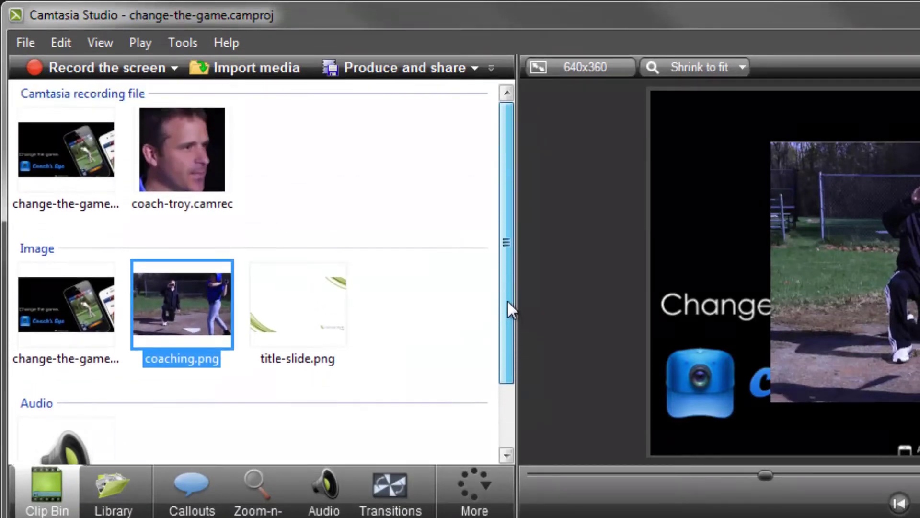
{"action": "left_click", "coordinate": [455, 320]}
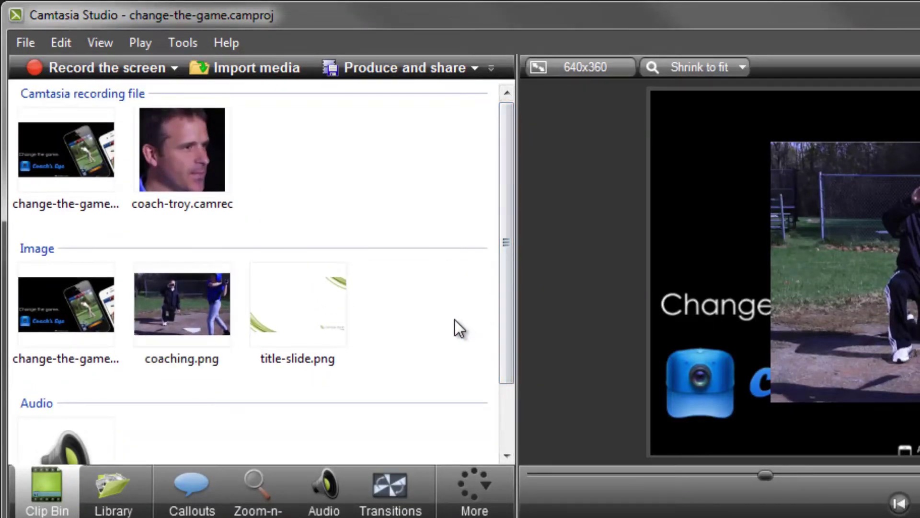
Step: Add Callout - Banner 4 from the Library's Calling Lights theme to Track 3 at about 0:00:40, and move the playhead to 0:00:42;08
{"action": "left_click", "coordinate": [125, 484]}
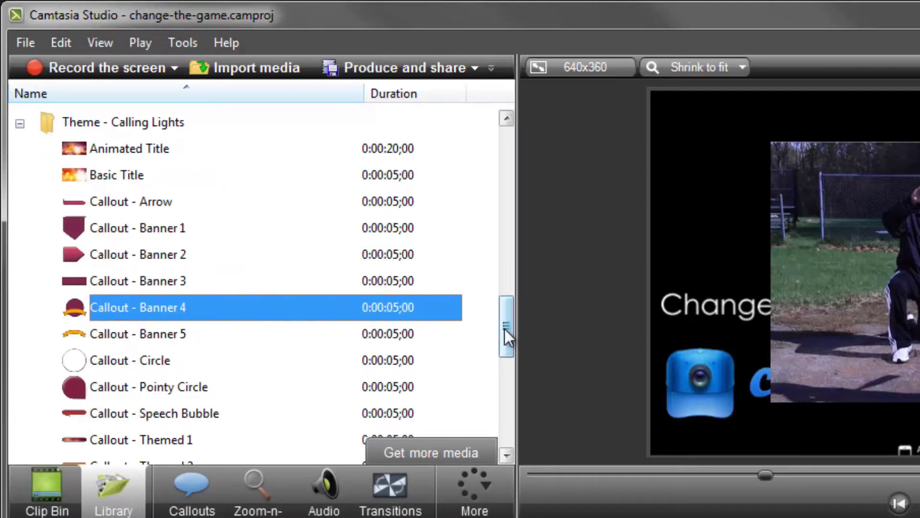
{"action": "mouse_move", "coordinate": [505, 328]}
{"action": "left_mouse_down"}
{"action": "mouse_move", "coordinate": [509, 198]}
{"action": "mouse_move", "coordinate": [507, 320]}
{"action": "left_mouse_up"}
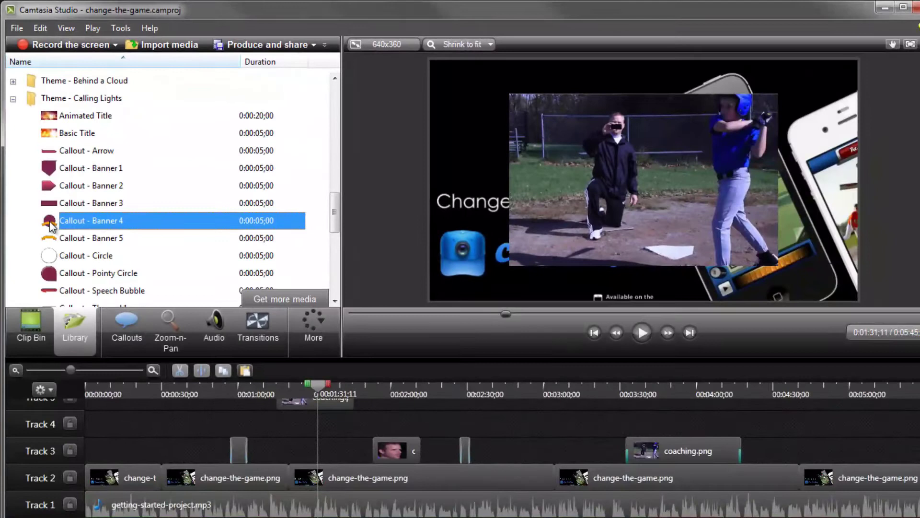
{"action": "left_click_drag", "start_coordinate": [76, 334], "coordinate": [186, 508]}
{"action": "left_click_drag", "start_coordinate": [122, 335], "coordinate": [170, 424]}
{"action": "left_click", "coordinate": [192, 384]}
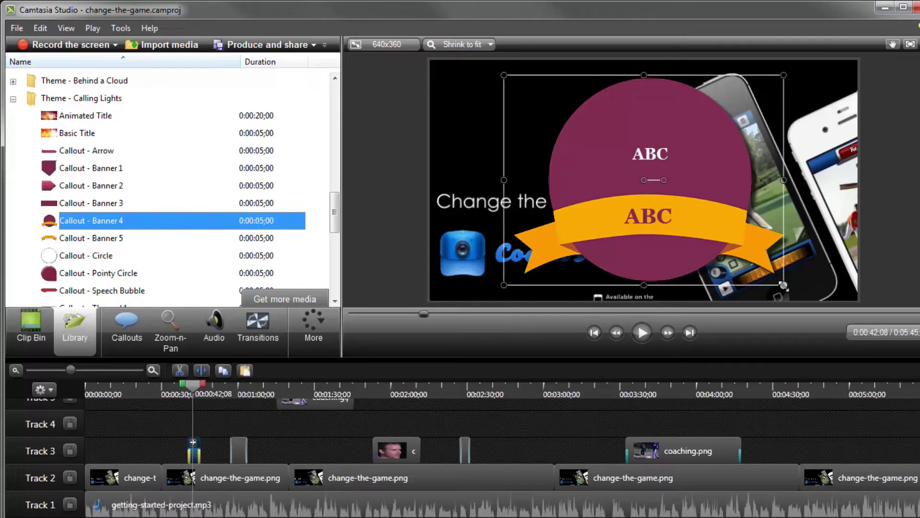
Step: Shrink the banner callout to fit above the "Change the game." text and set its ribbon text to "All-Star"
{"action": "left_click_drag", "start_coordinate": [783, 286], "coordinate": [539, 172]}
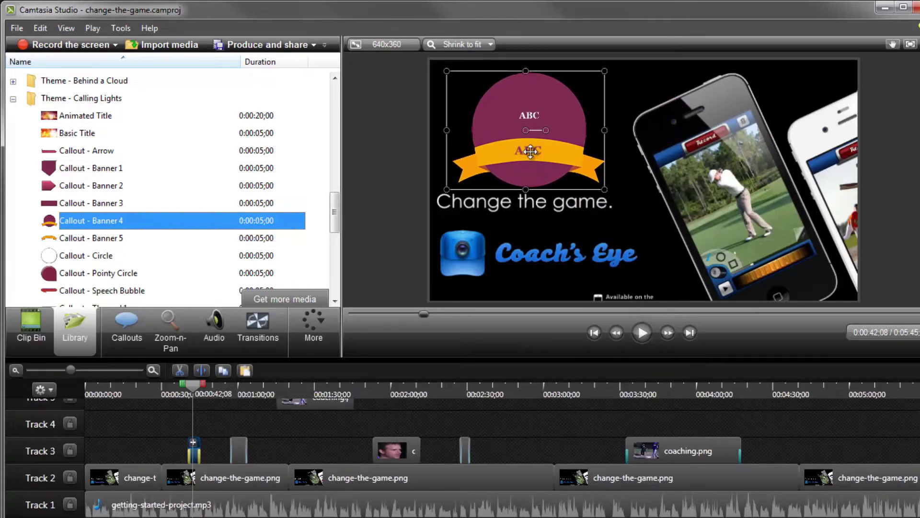
{"action": "double_click", "coordinate": [530, 152]}
{"action": "type", "text": "All-Star"}
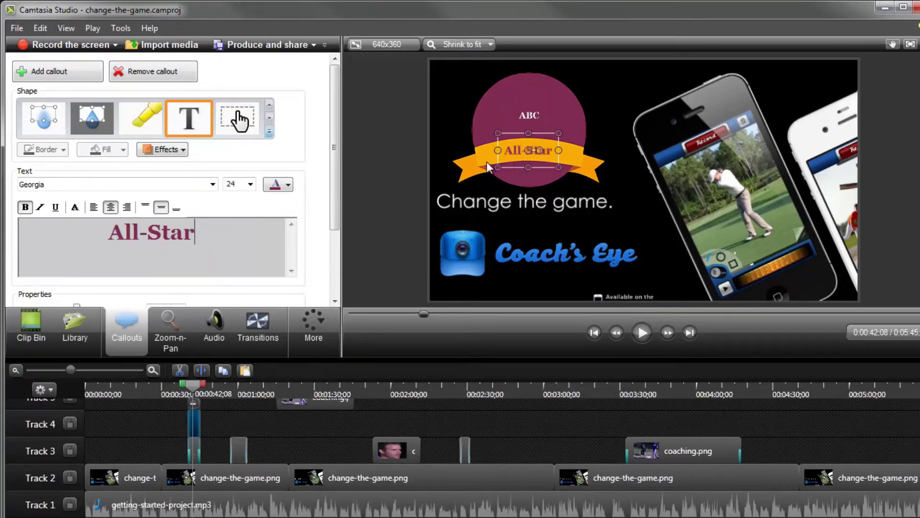
{"action": "left_click", "coordinate": [289, 185]}
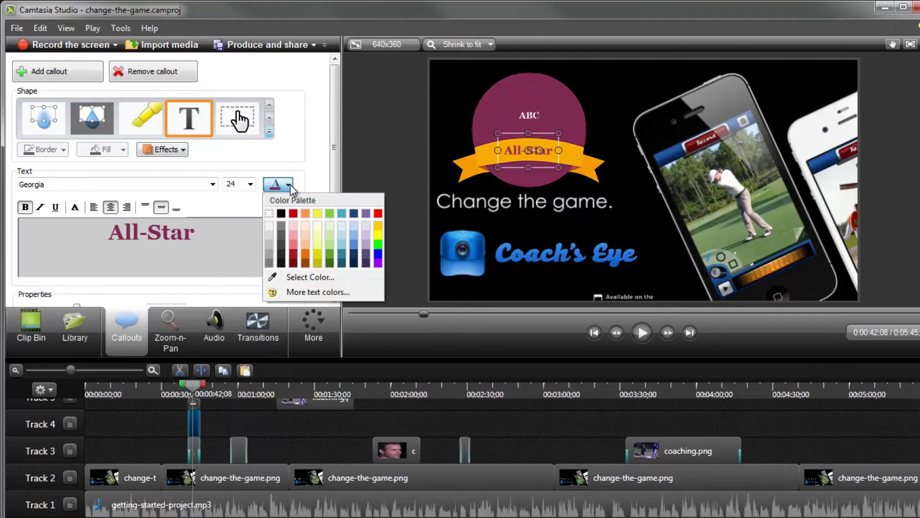
{"action": "left_click", "coordinate": [402, 184]}
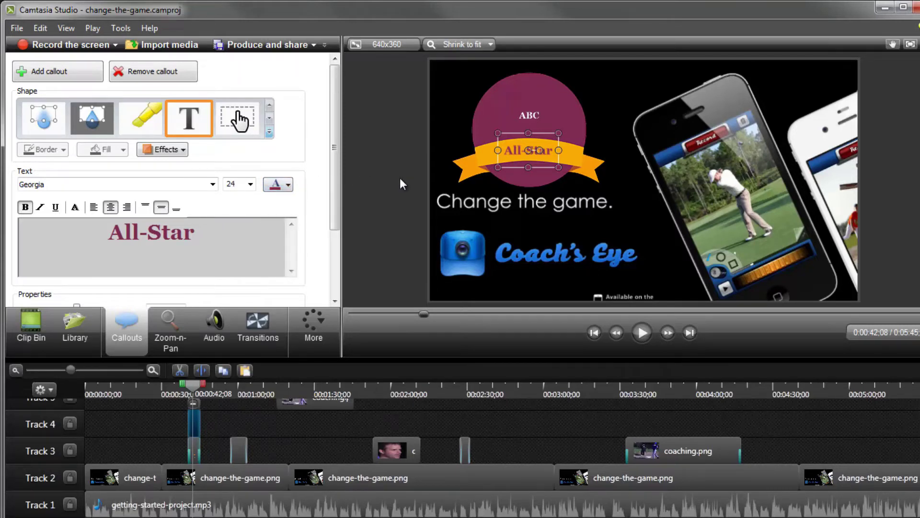
{"action": "left_click", "coordinate": [270, 132]}
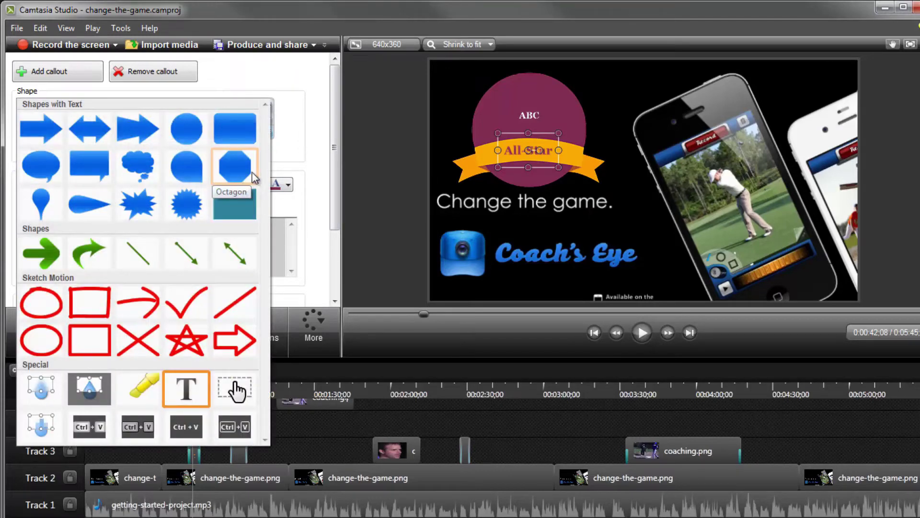
{"action": "left_click", "coordinate": [312, 152]}
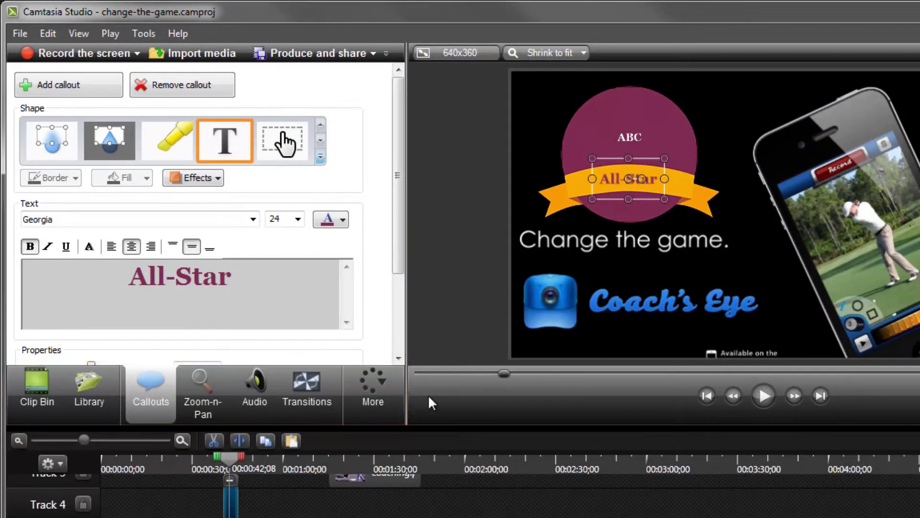
Step: Open the Captions tools for the project
{"action": "left_click", "coordinate": [382, 384]}
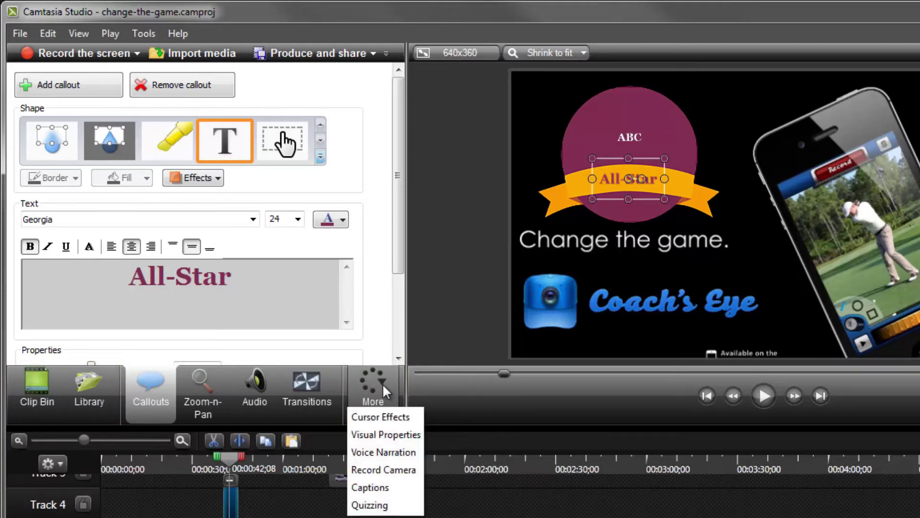
{"action": "left_click", "coordinate": [386, 489]}
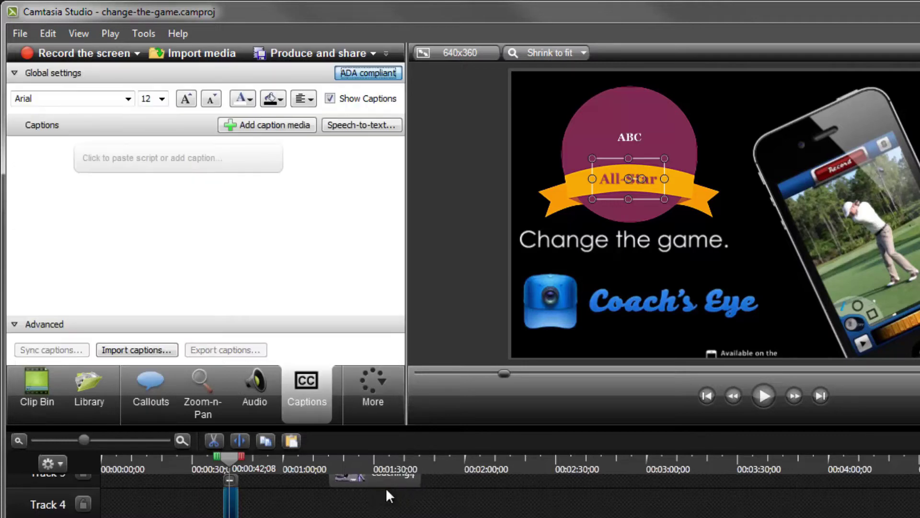
Step: Open the Quizzing tools for the project
{"action": "left_click", "coordinate": [382, 387]}
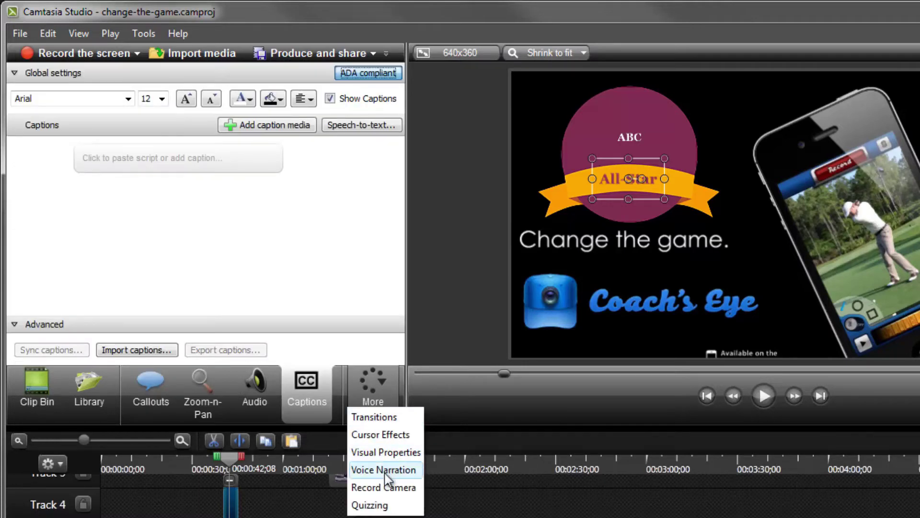
{"action": "left_click", "coordinate": [383, 504]}
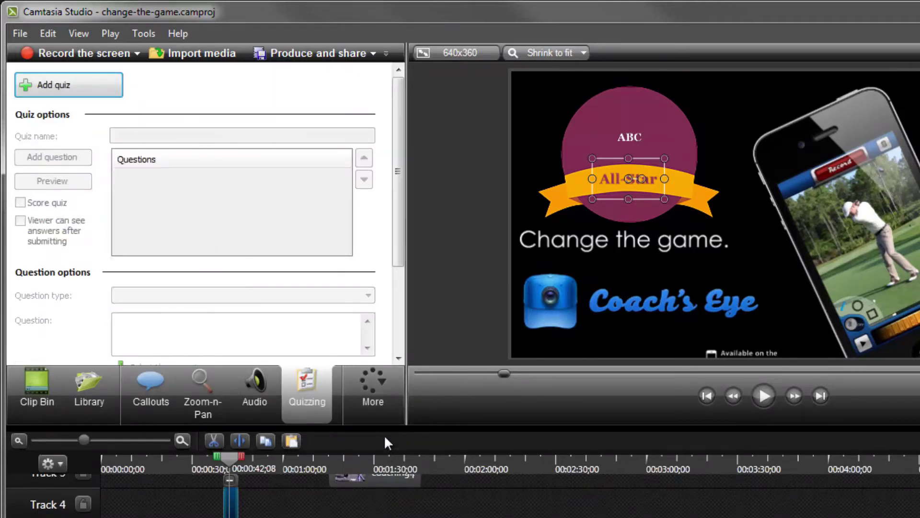
Step: Add a Fade through black transition between the first two change-the-game.png clips on Track 2 and return to the Clip Bin
{"action": "left_click", "coordinate": [382, 385]}
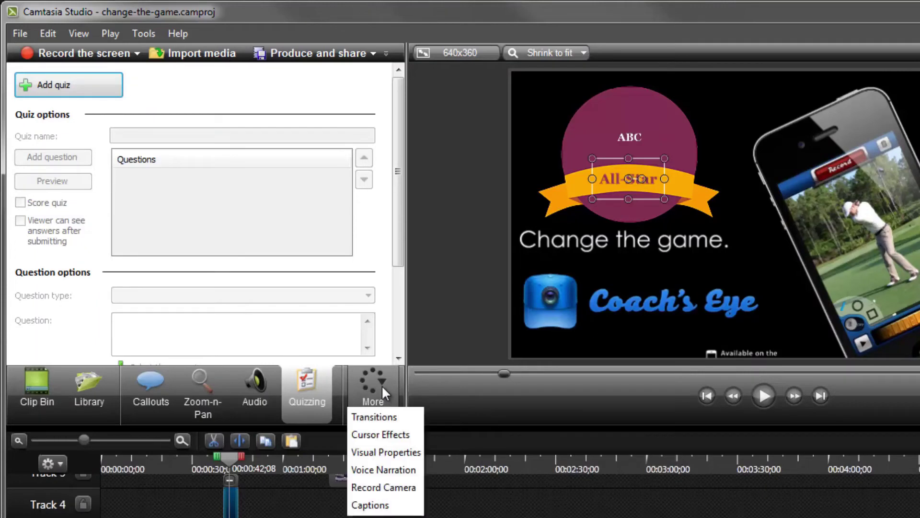
{"action": "left_click", "coordinate": [381, 415]}
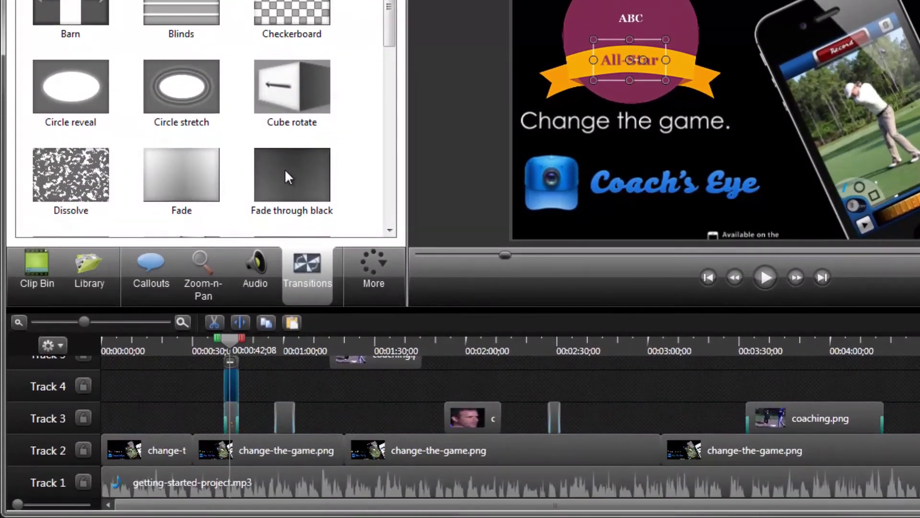
{"action": "left_click_drag", "start_coordinate": [285, 173], "coordinate": [192, 433]}
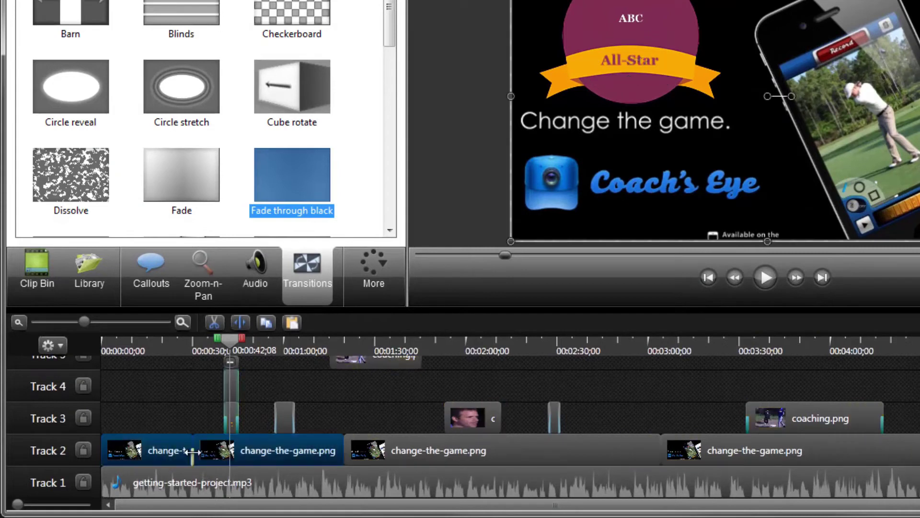
{"action": "left_click", "coordinate": [191, 415]}
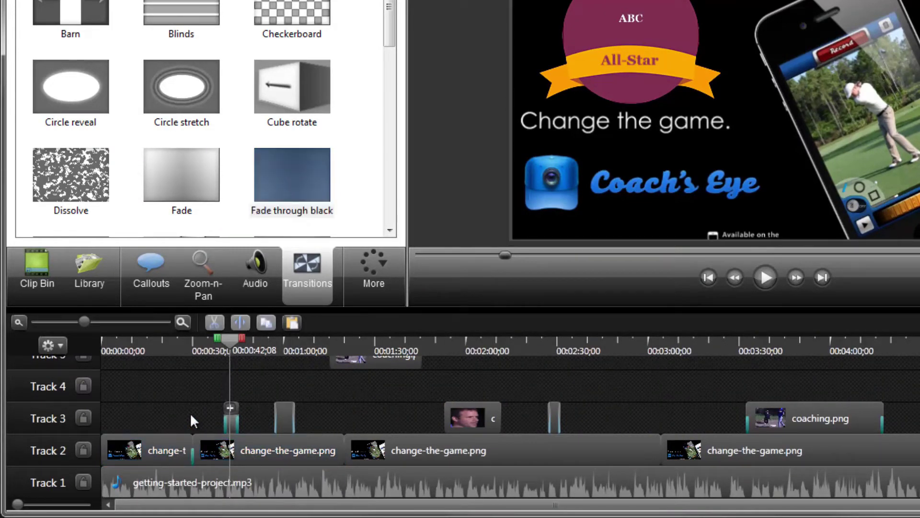
{"action": "left_click", "coordinate": [45, 264]}
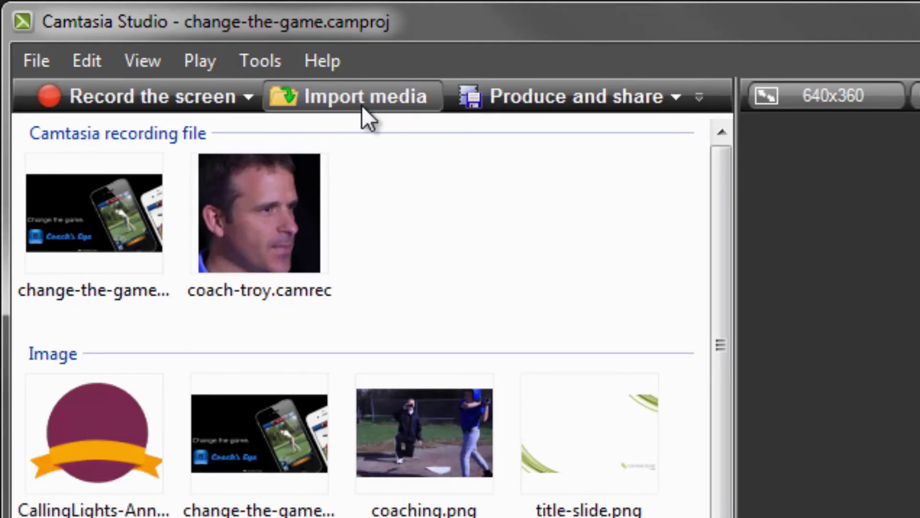
Step: Start producing the project with the Custom production settings preset
{"action": "left_click", "coordinate": [570, 102]}
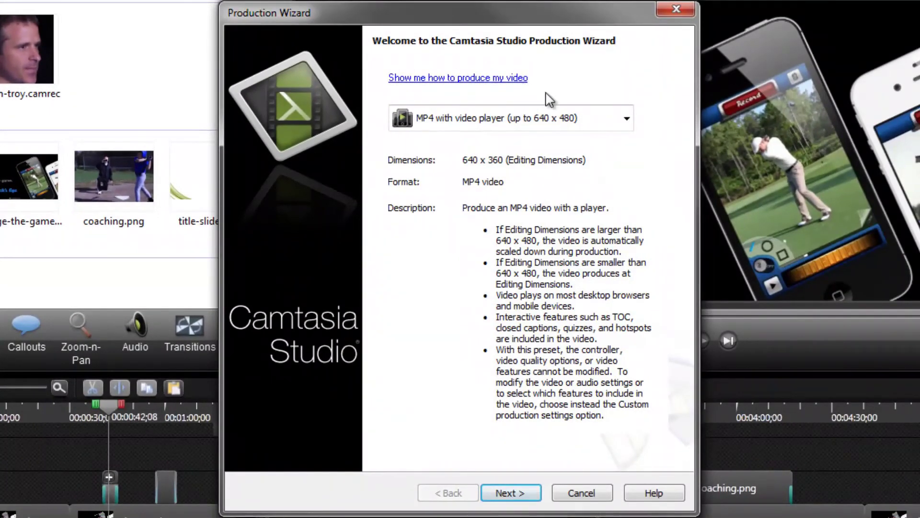
{"action": "left_click", "coordinate": [627, 119]}
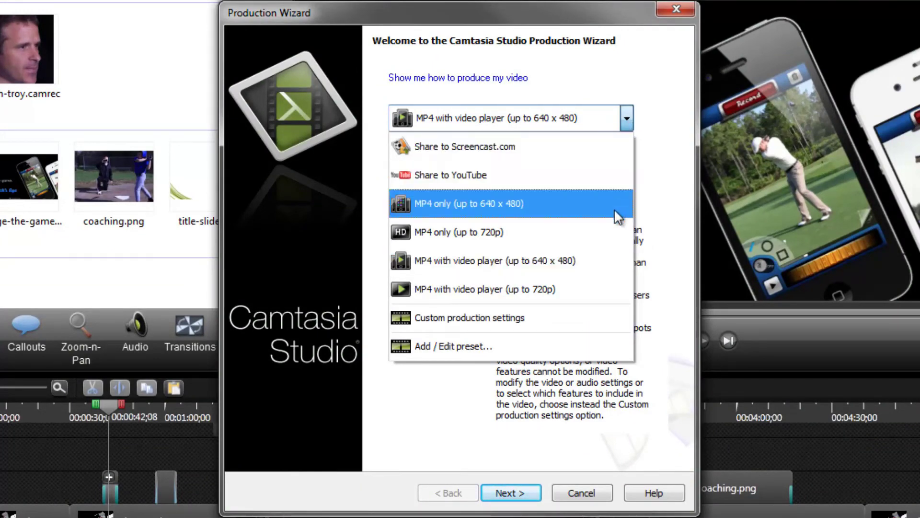
{"action": "left_click", "coordinate": [588, 317]}
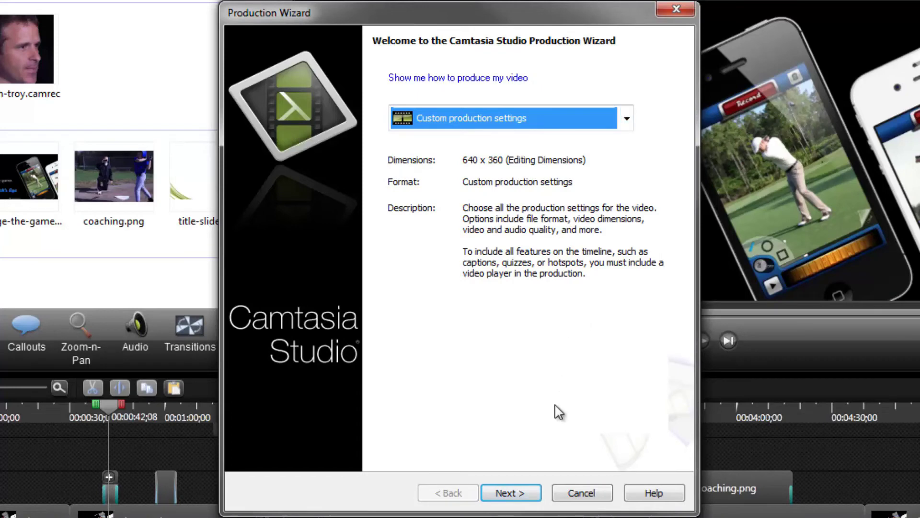
Step: Examine the Flash / HTML5 player's controller settings and feature options, and cancel the production
{"action": "left_click", "coordinate": [504, 493]}
{"action": "left_click", "coordinate": [505, 494]}
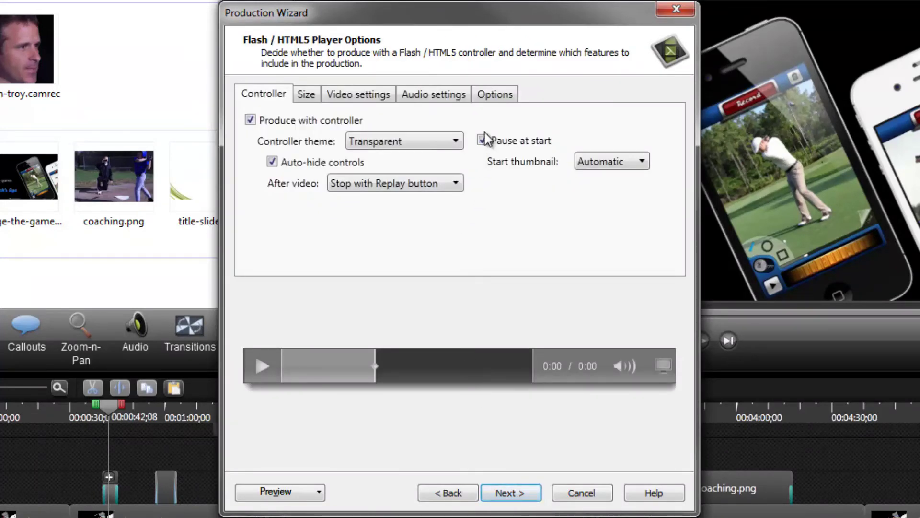
{"action": "left_click", "coordinate": [490, 96]}
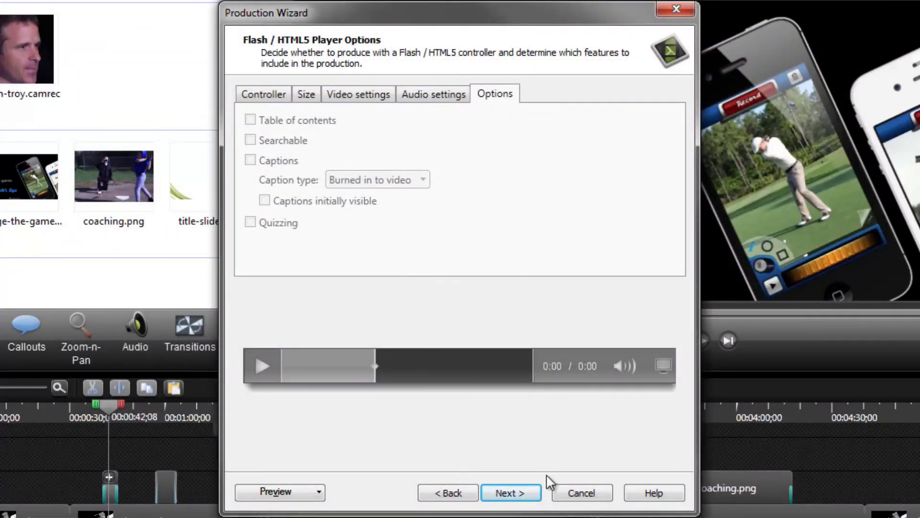
{"action": "left_click", "coordinate": [563, 494]}
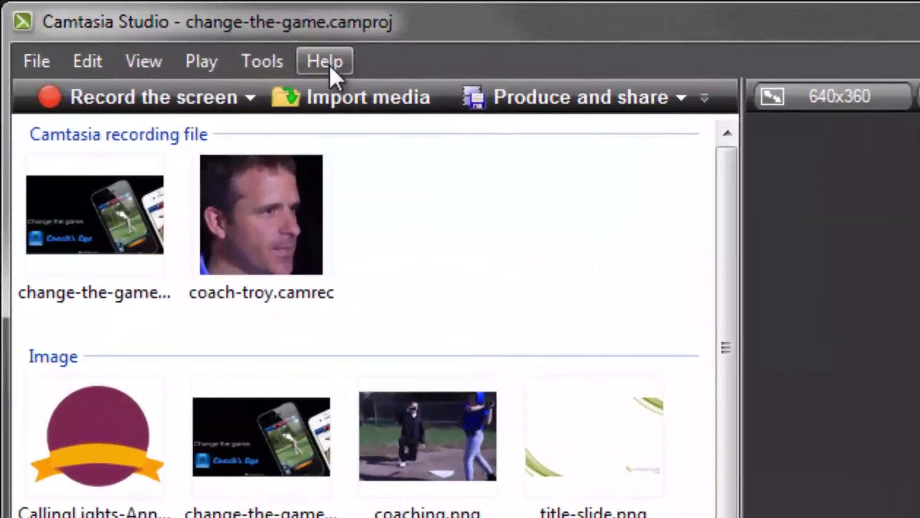
Step: Show the available help, tutorial and support resources
{"action": "left_click", "coordinate": [329, 66]}
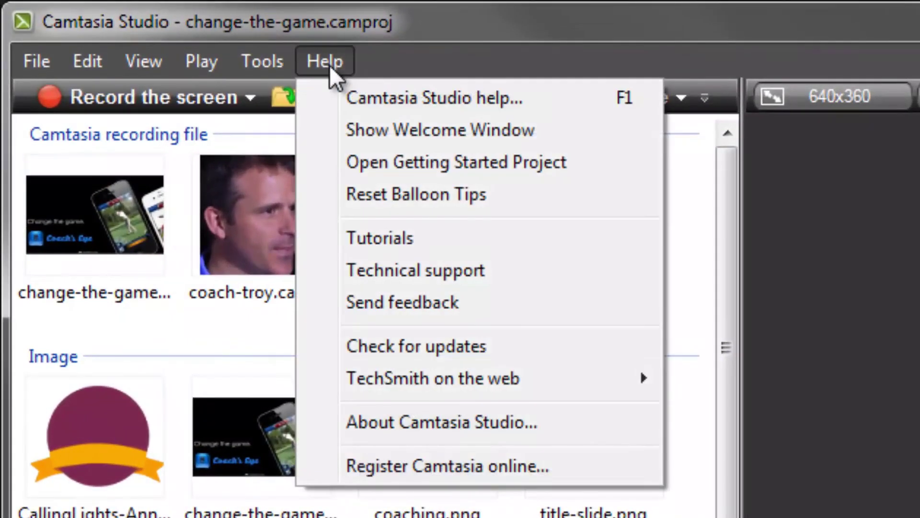